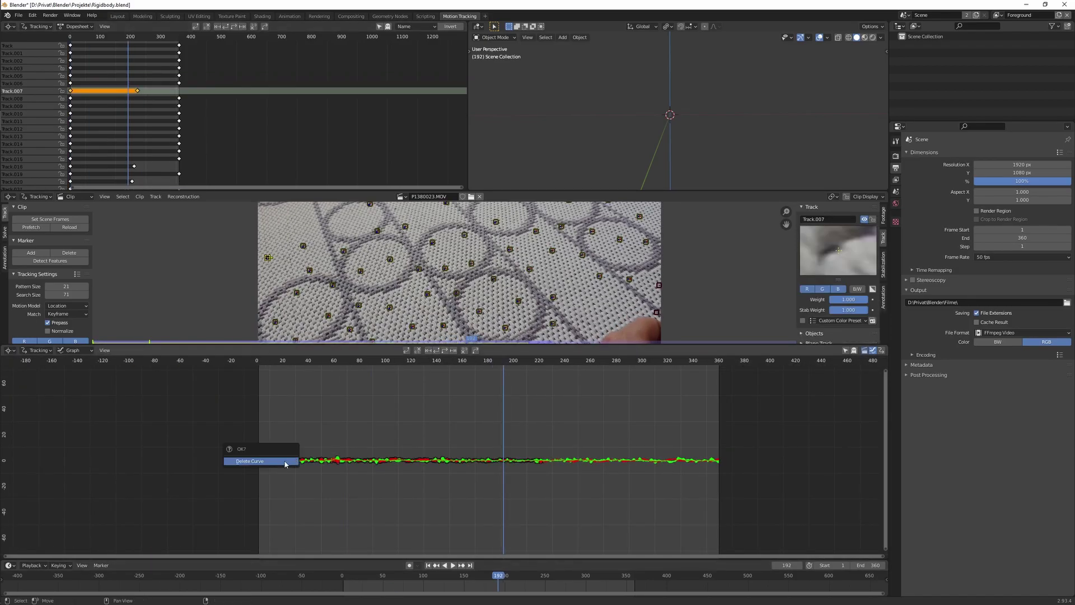
- Delete the erratic curve of the bad track from the tracking graph
click(285, 462)
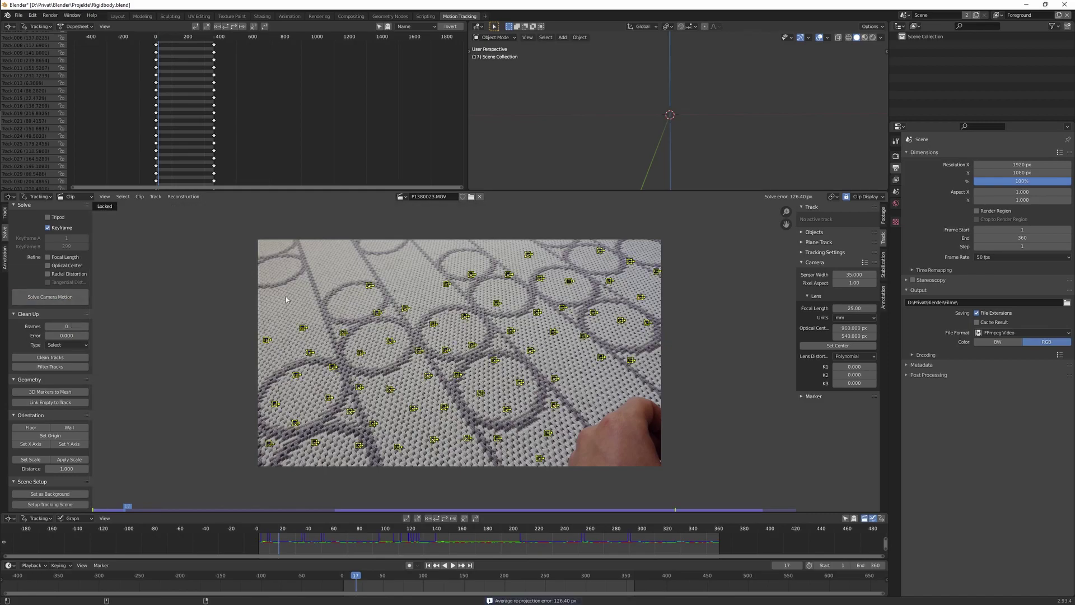
- Re-solve the camera with all tracks to 0.20 px and set the origin at a carpet marker
scroll(286, 300, up, 1)
click(266, 321)
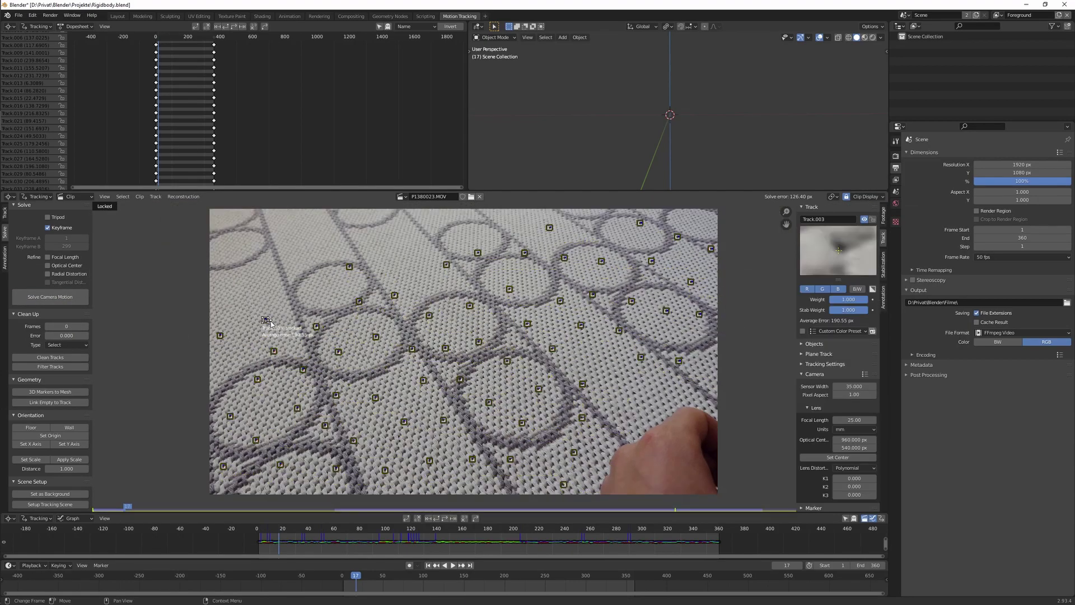
click(684, 399)
key(a)
key(shift+s)
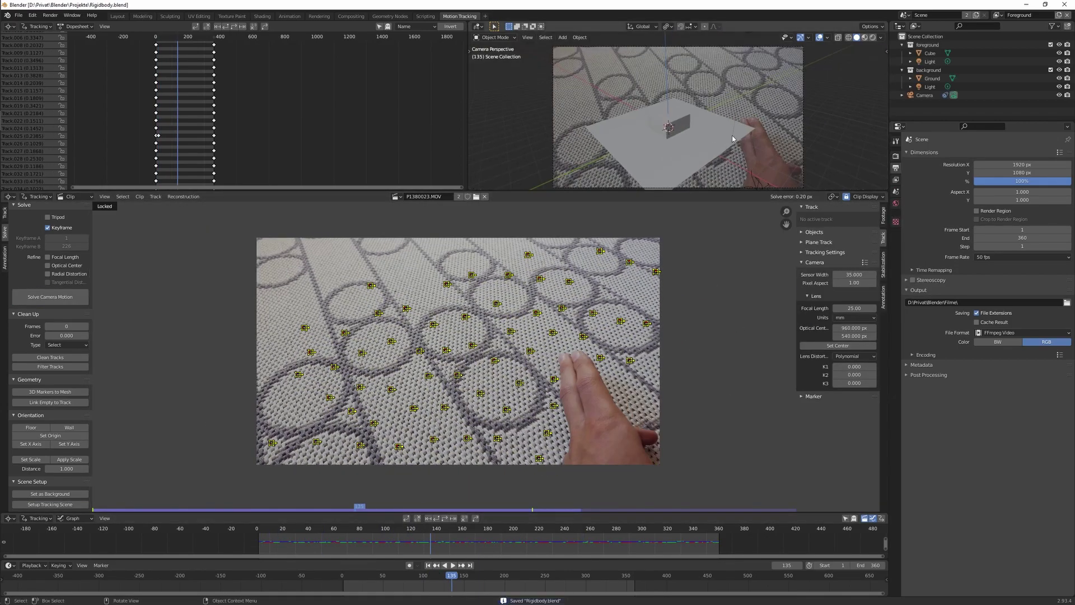
click(548, 434)
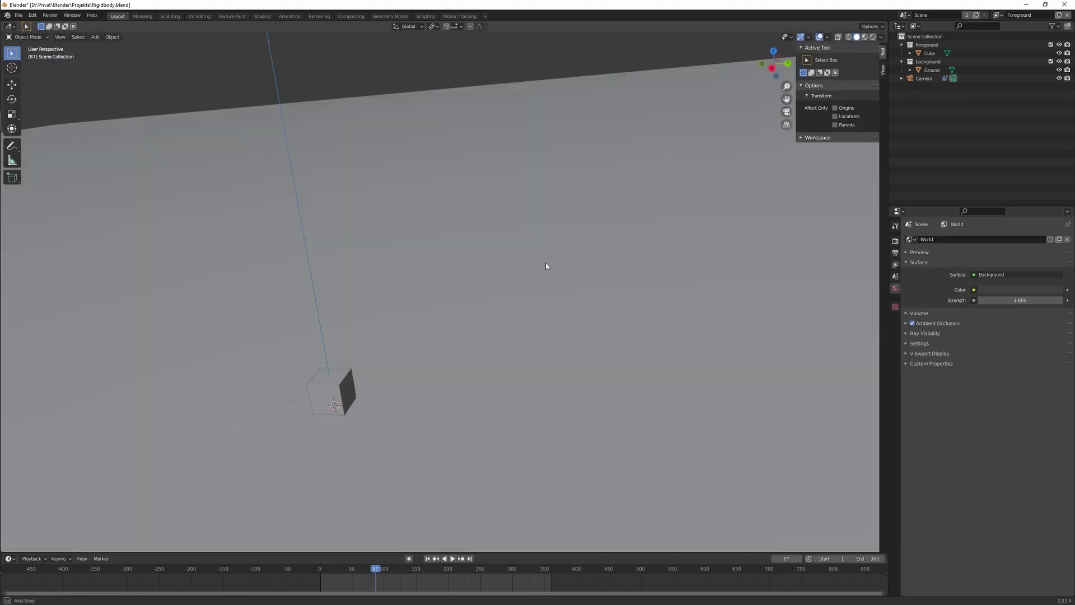
- Bring up the Add menu to start placing cubes and area lights
key(shift+a)
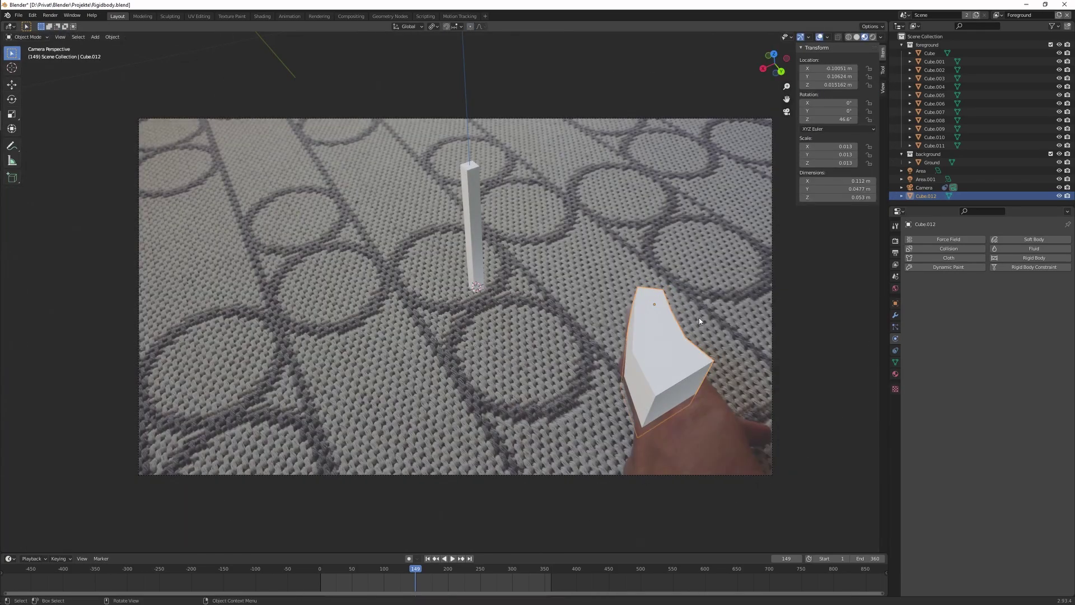
- Rotate and move the hand stand-in over the hand at an earlier frame, keyframing LocRotScale
alt+scroll(554, 511, down, 5)
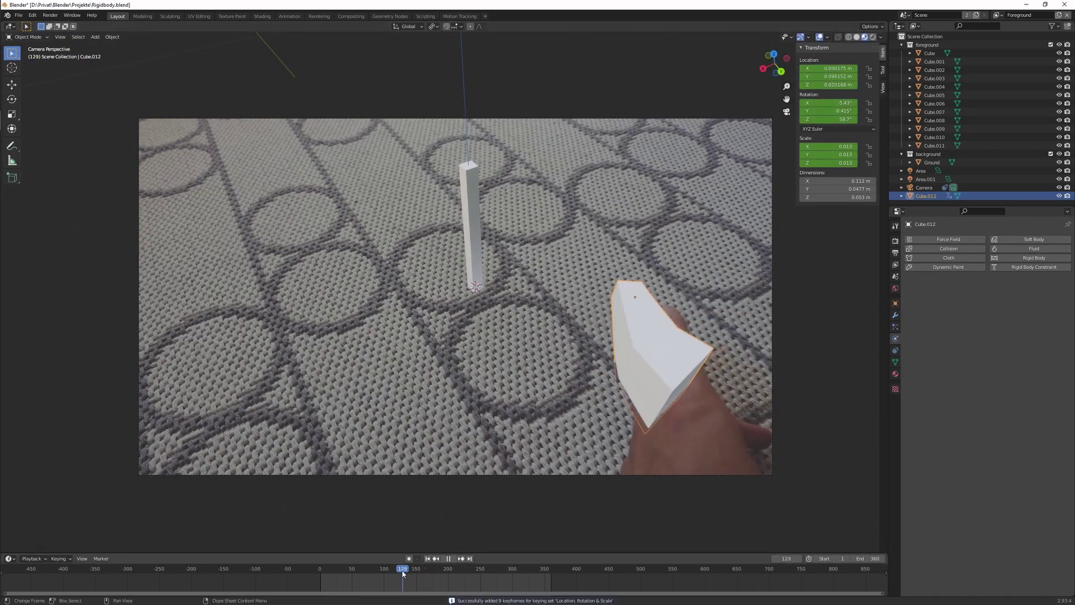
key(r)
click(784, 493)
key(g)
click(803, 463)
key(i)
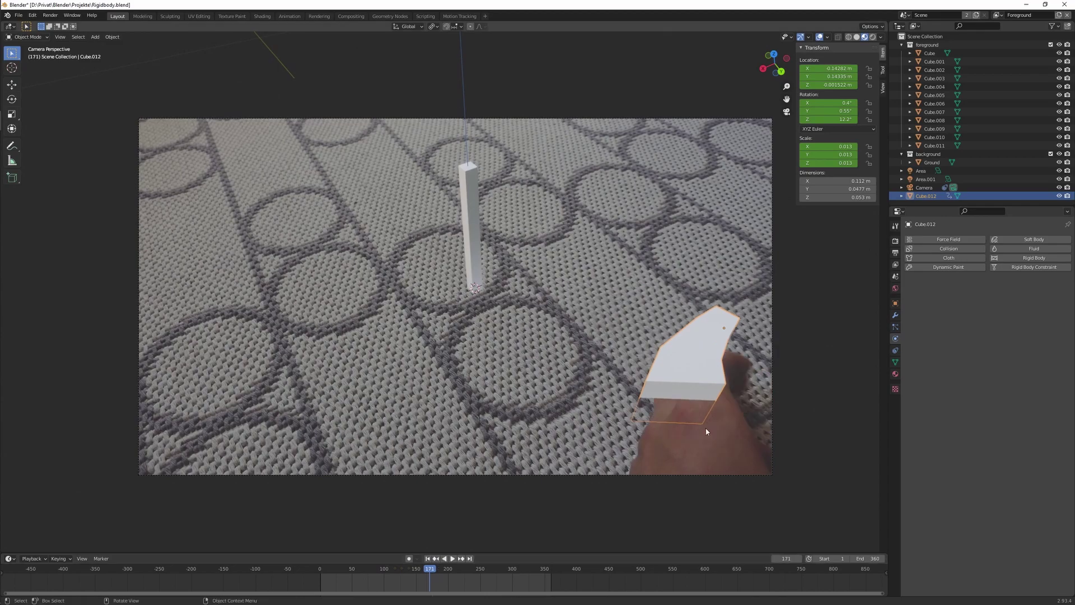
- Move the stand-in flat along the ground to follow the hand and keyframe it
alt+scroll(711, 427, up, 20)
key(g)
key(z)
click(672, 455)
key(shift+Left)
- Make the stand-in a passive rigid body, test the simulation, and add another keyframe
click(1034, 258)
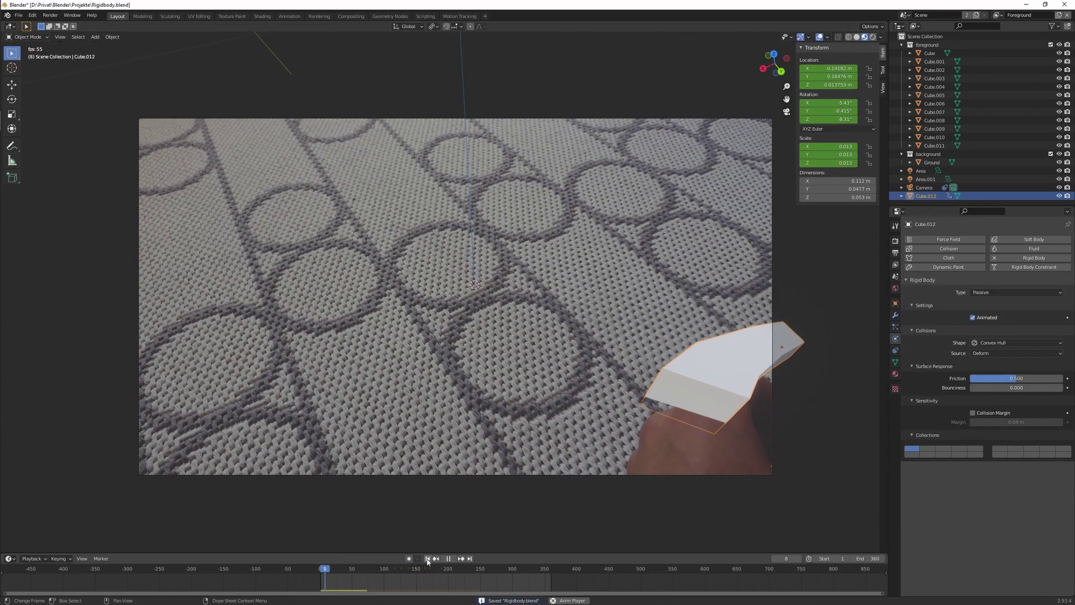
key(space)
key(Escape)
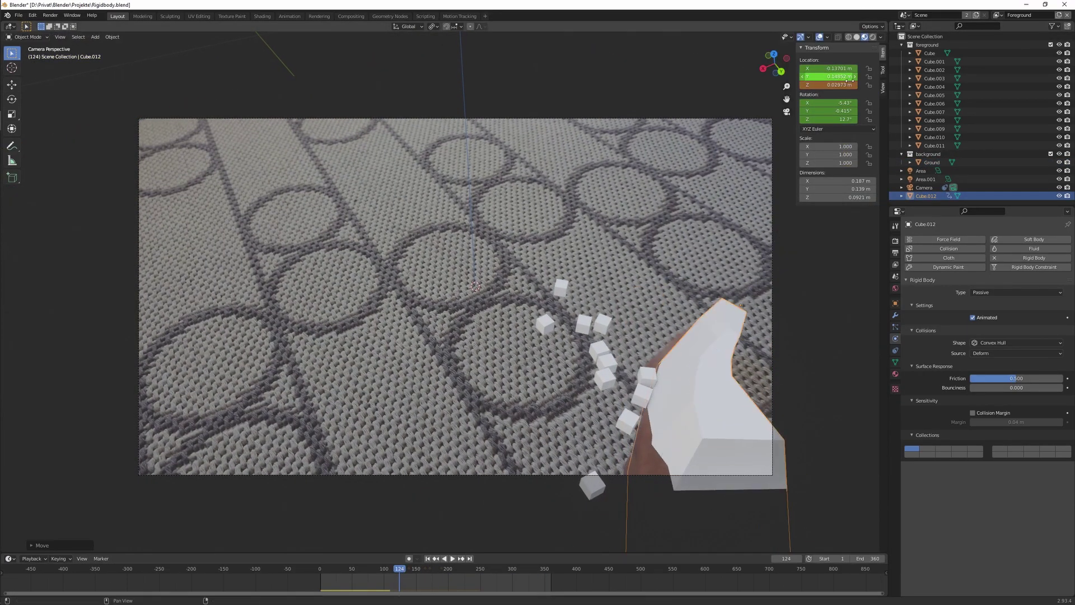
key(space)
key(i)
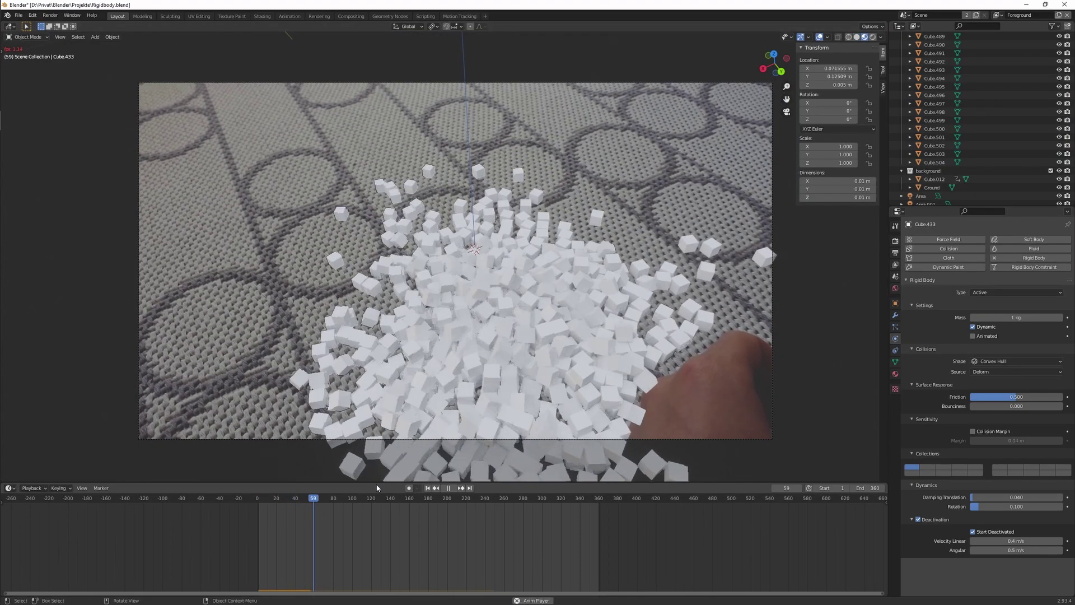
- Resume playback to watch the active cubes scatter around the hand
key(space)
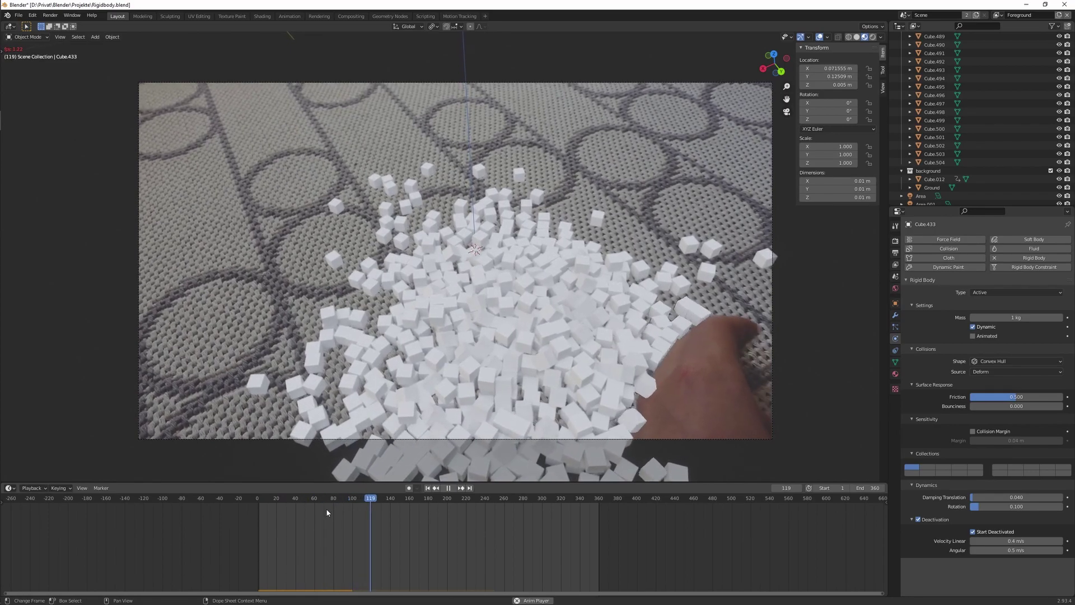
- Back at the first frame, scale the cylinder and taper its tip into a finger shape
key(space)
key(shift+Left)
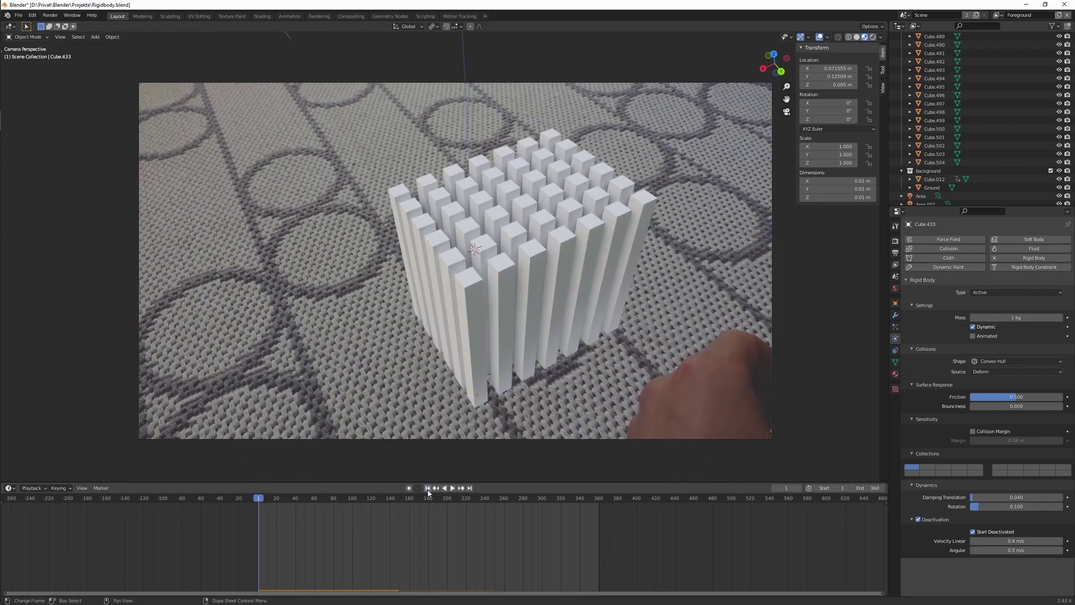
click(998, 179)
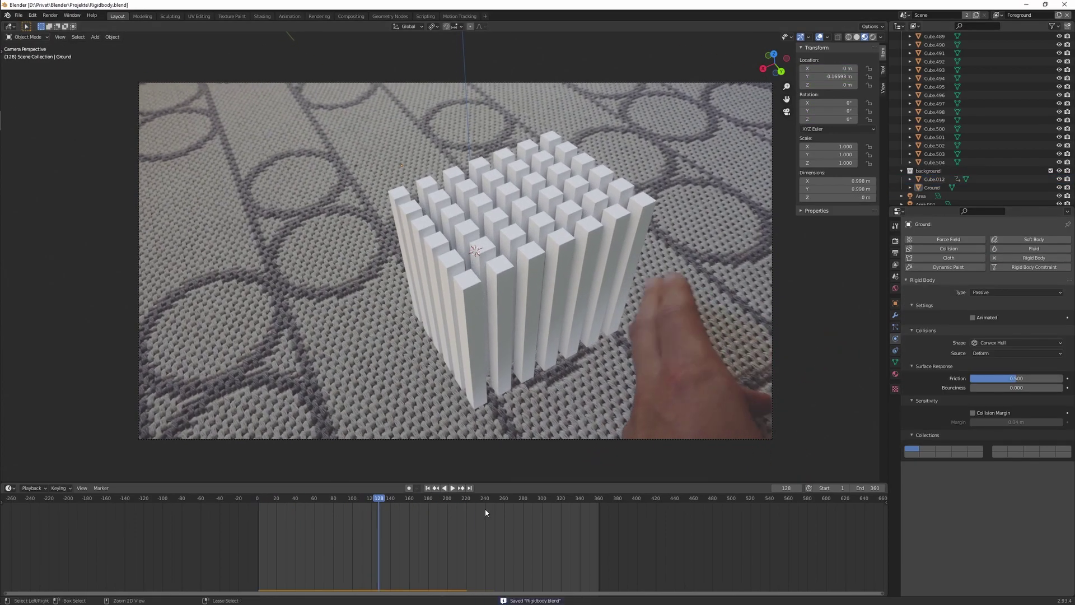
key(Tab)
key(s)
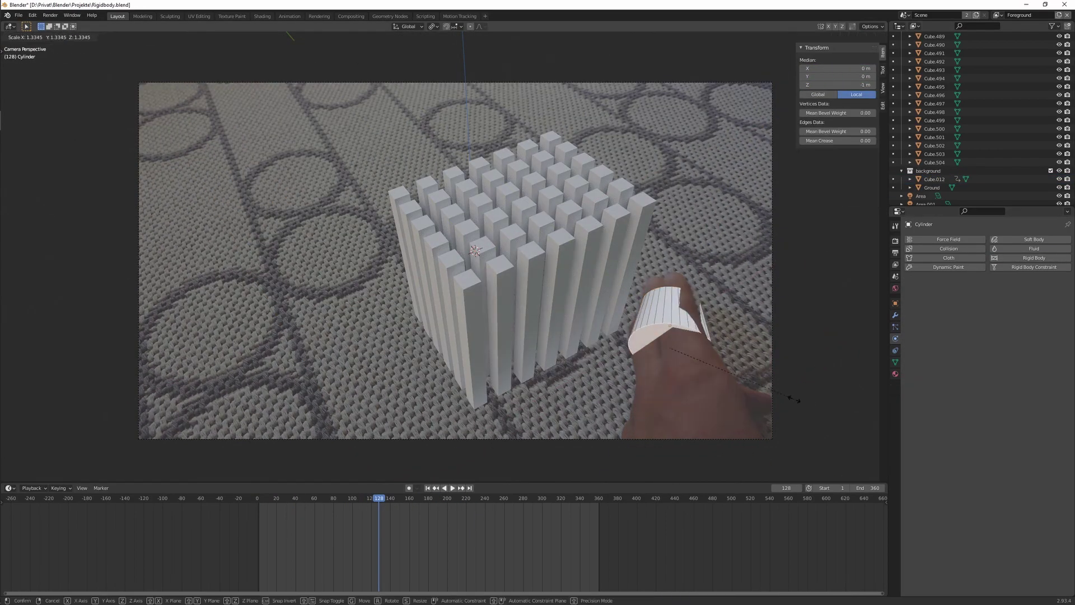
middle_drag(801, 393, 248, 308)
key(KP_0)
key(KP_Decimal)
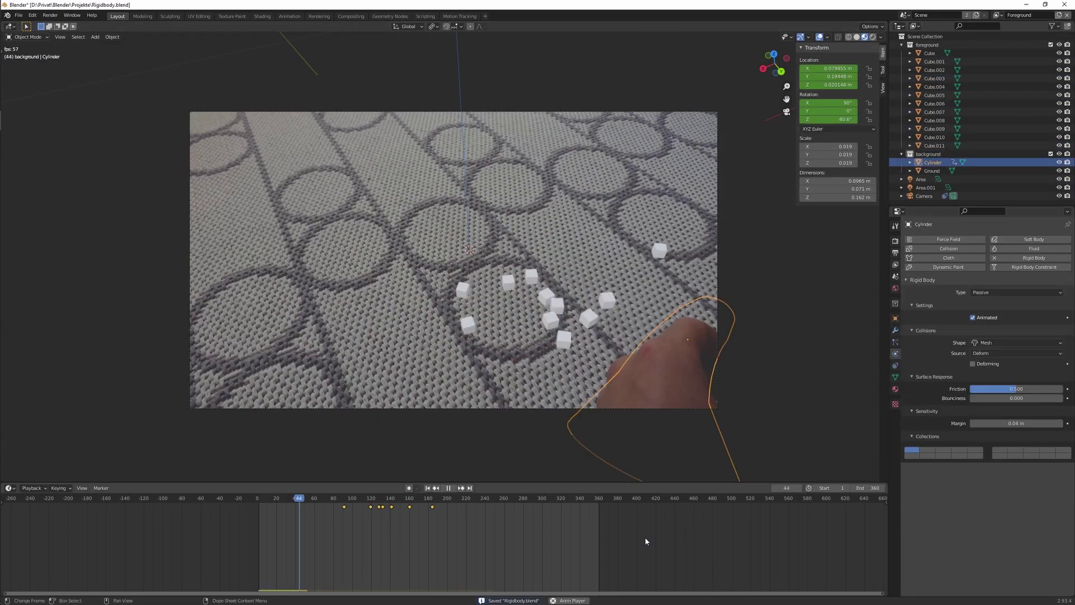
- Replay the simulation, rescale the cylinder hand's mesh, and inspect the scattered cubes
key(space)
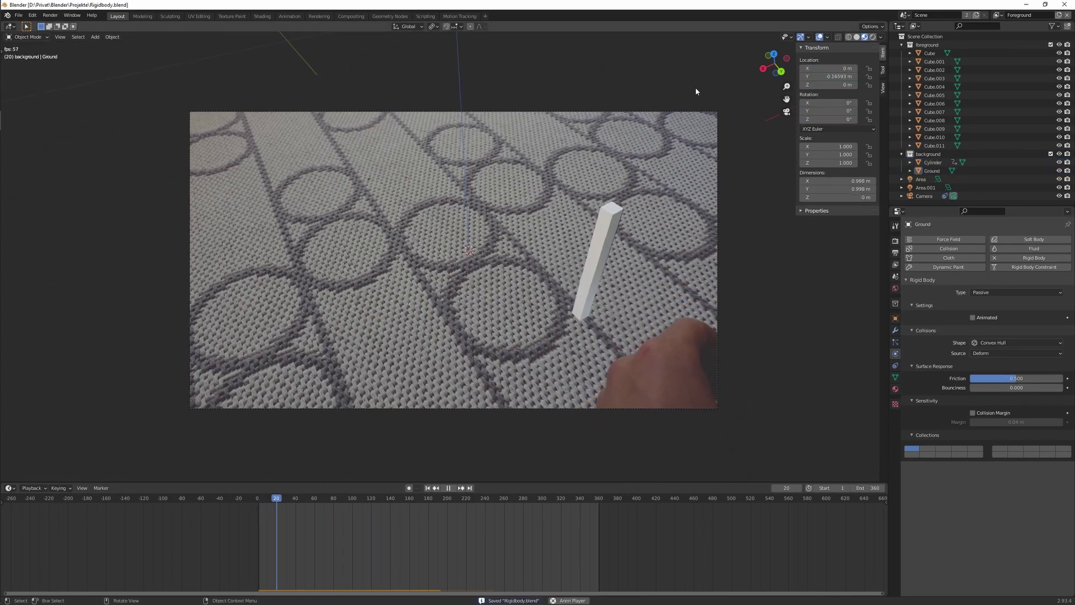
key(space)
key(Tab)
key(s)
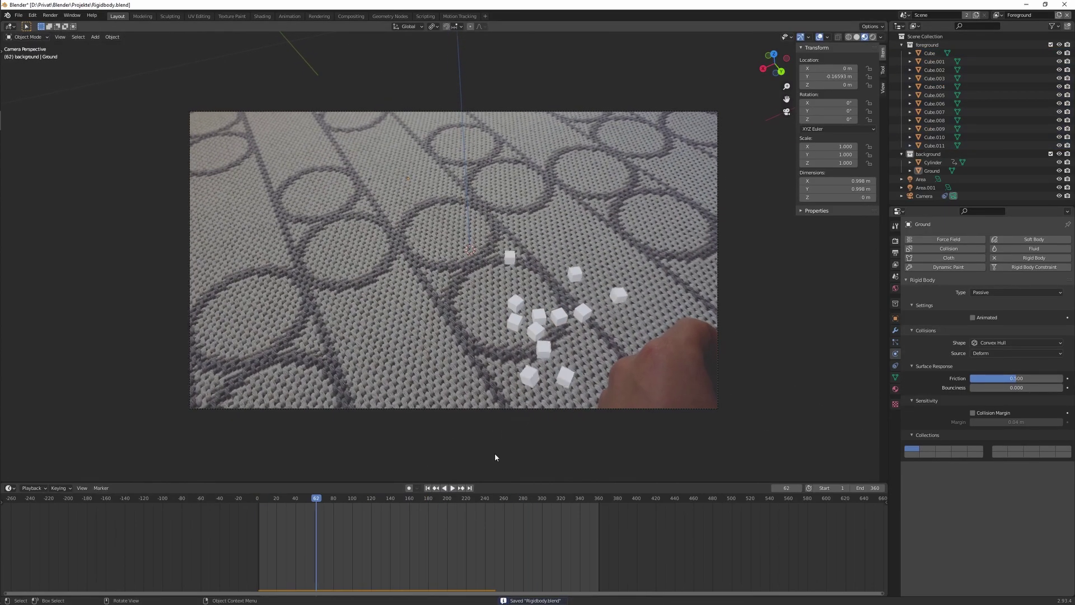
key(space)
click(672, 364)
middle_drag(739, 364, 686, 322)
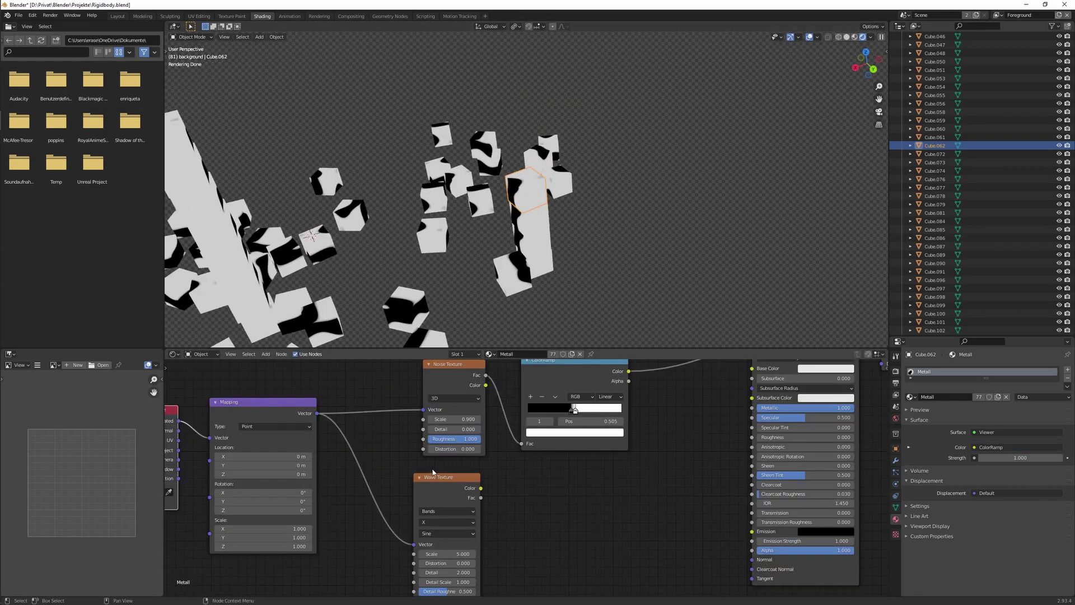
- Preview the Wave Texture on the cubes with a Ctrl+Shift+click
ctrl+shift+click(433, 472)
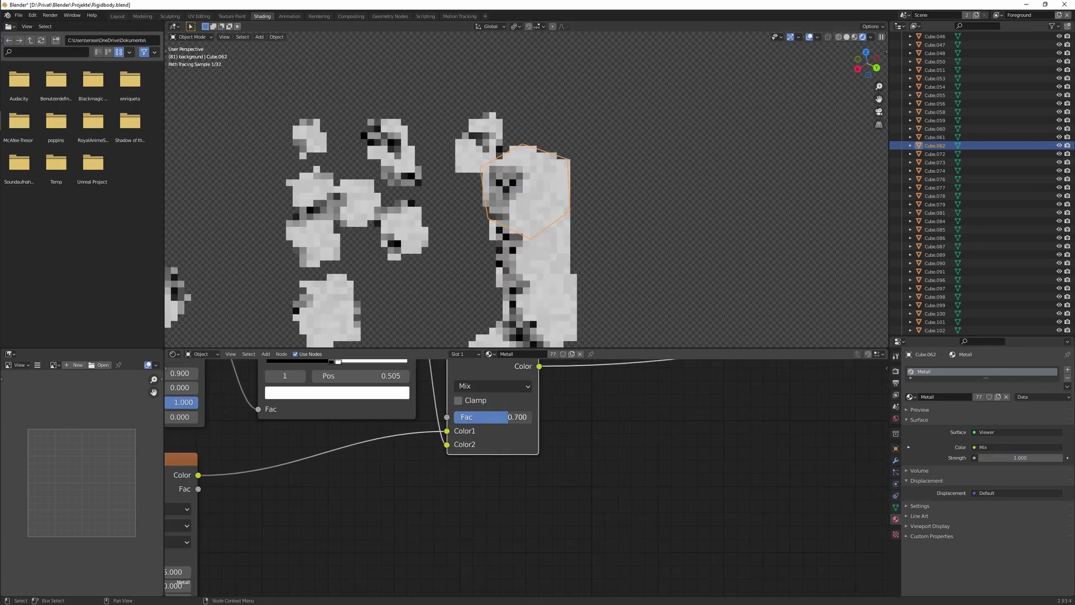